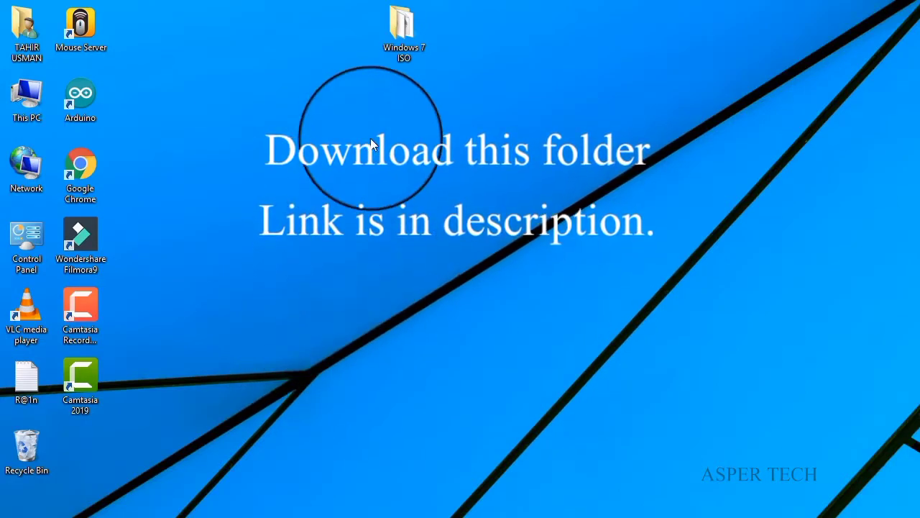
Step: Open the Windows 7 ISO folder on the desktop, examine the files it contains, and close it
mouse_move(414, 62)
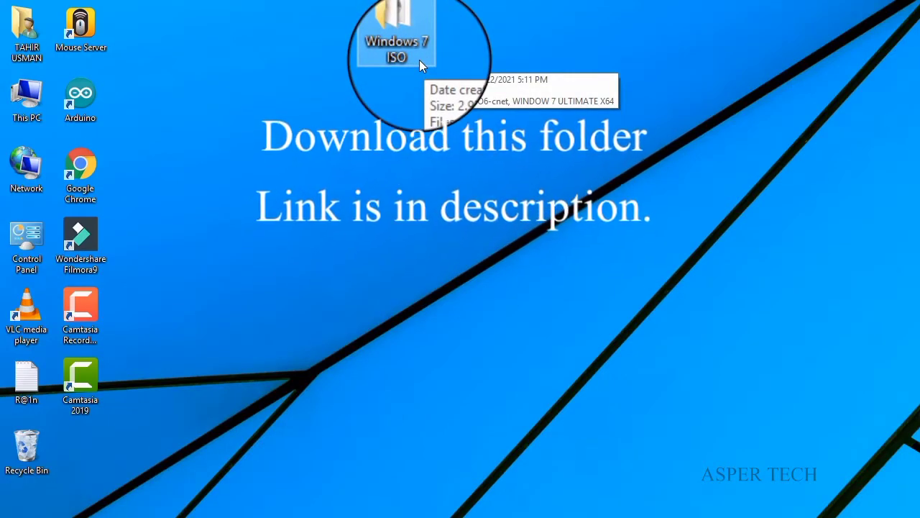
click(420, 60)
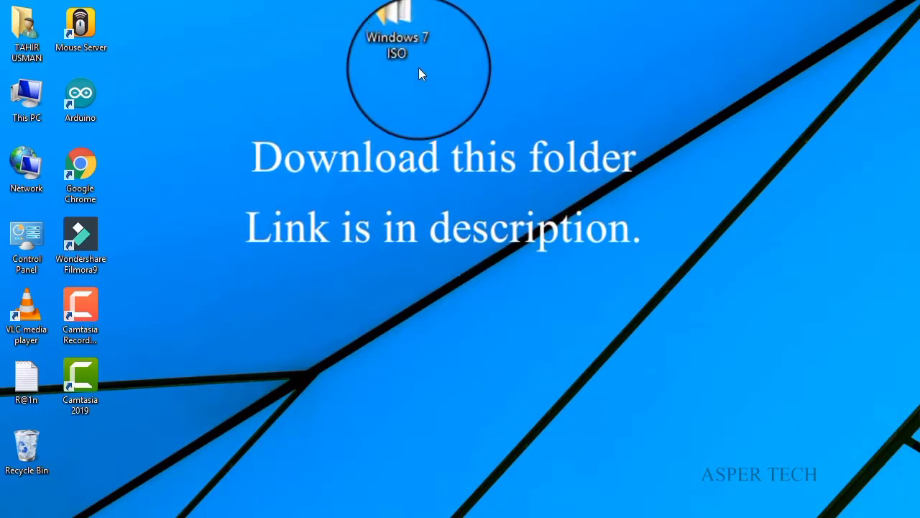
mouse_move(417, 61)
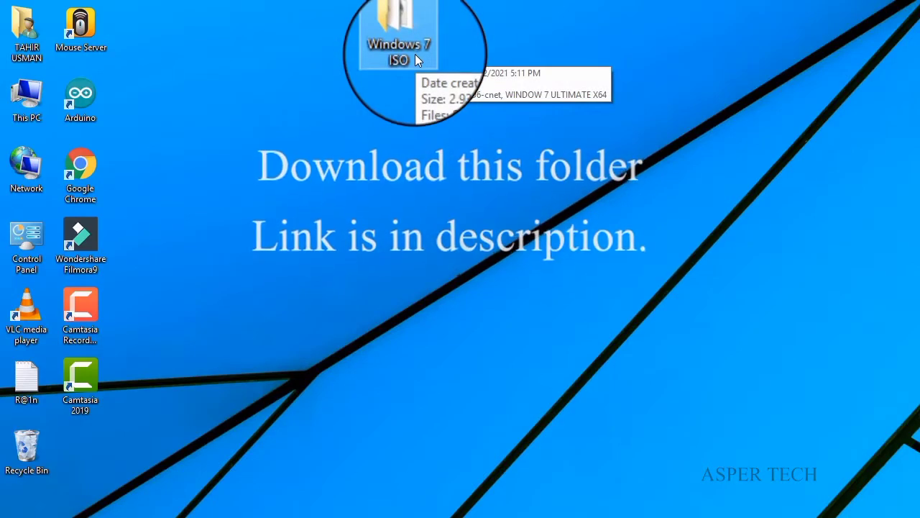
right_click(413, 59)
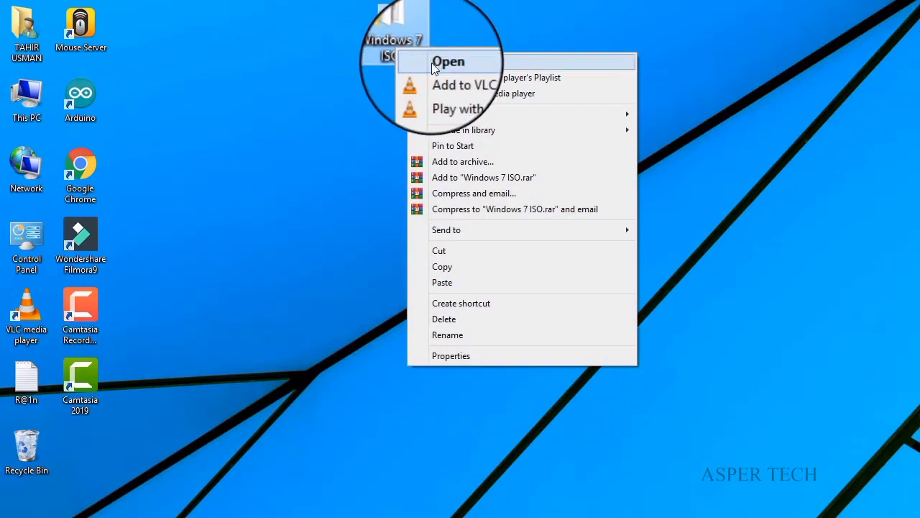
click(431, 62)
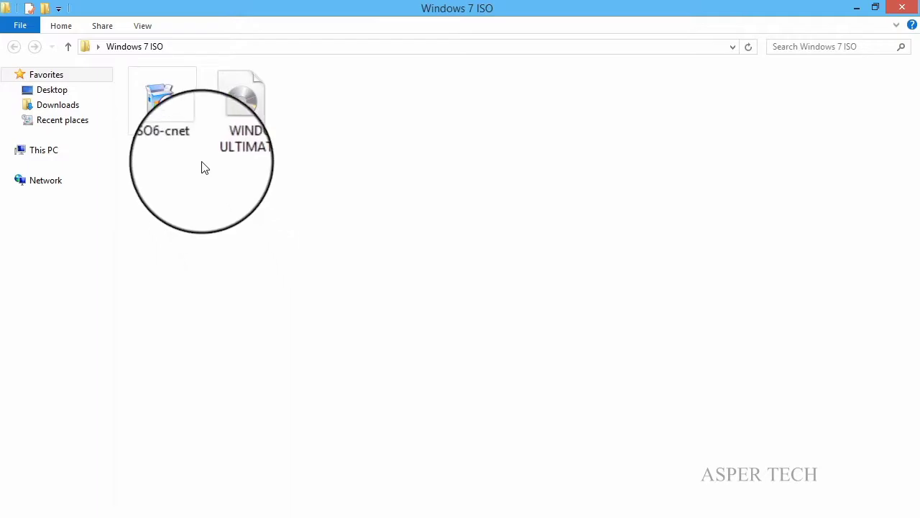
click(190, 144)
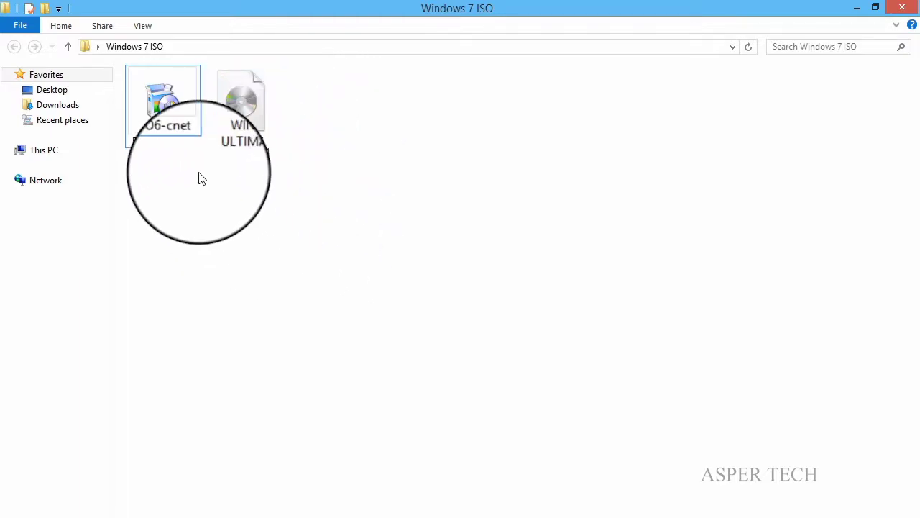
click(892, 7)
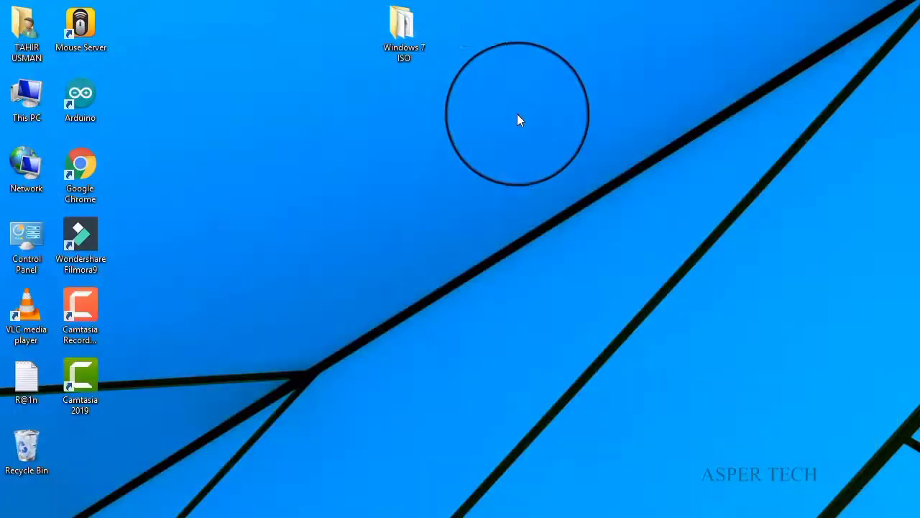
Step: Install PowerISO 6.9 from the PowerISO6-cnet installer in the Windows 7 ISO folder, keeping the default destination folder and file associations
right_click(423, 135)
click(445, 177)
double_click(404, 60)
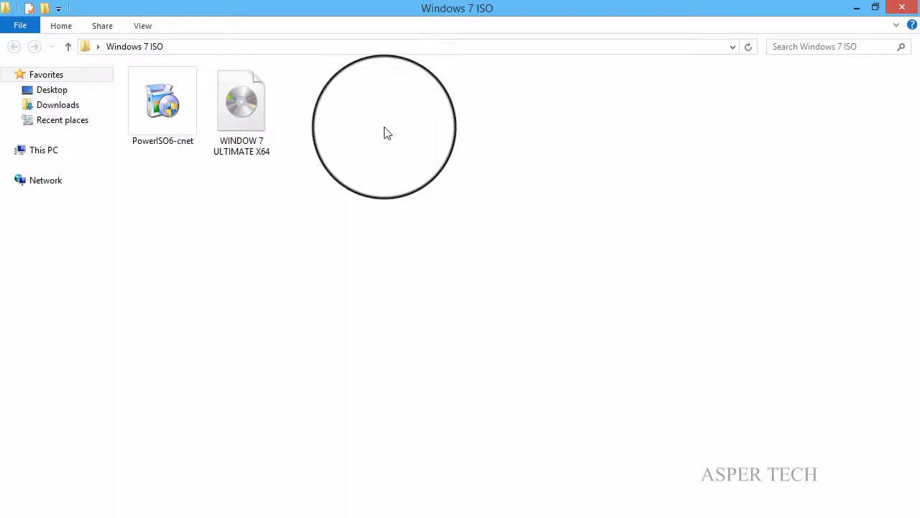
click(185, 117)
double_click(186, 115)
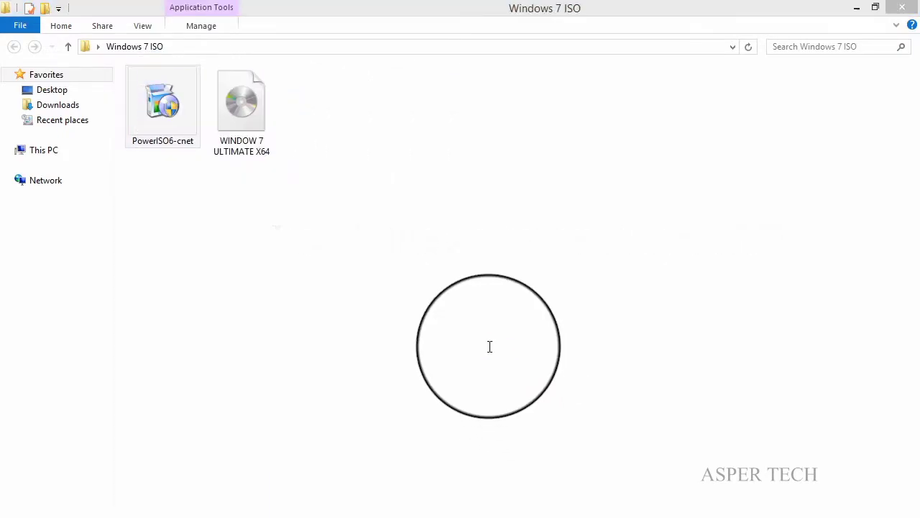
click(528, 466)
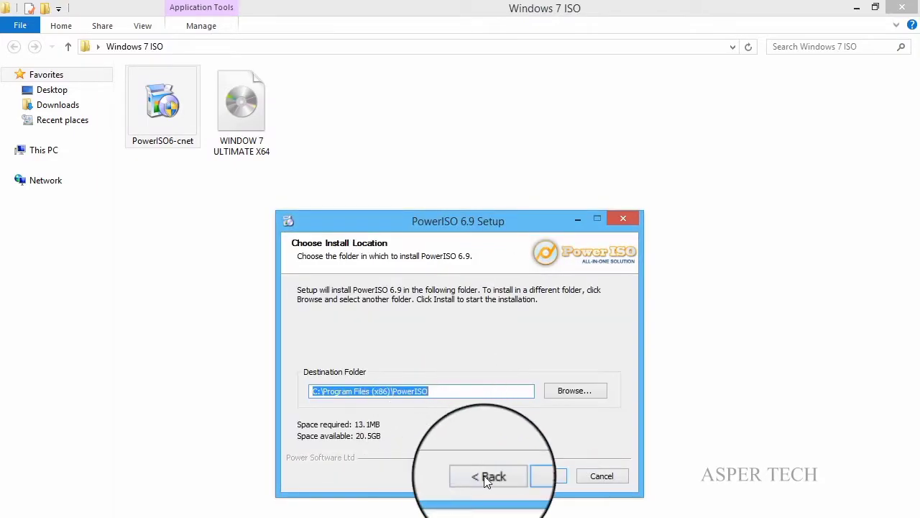
click(535, 477)
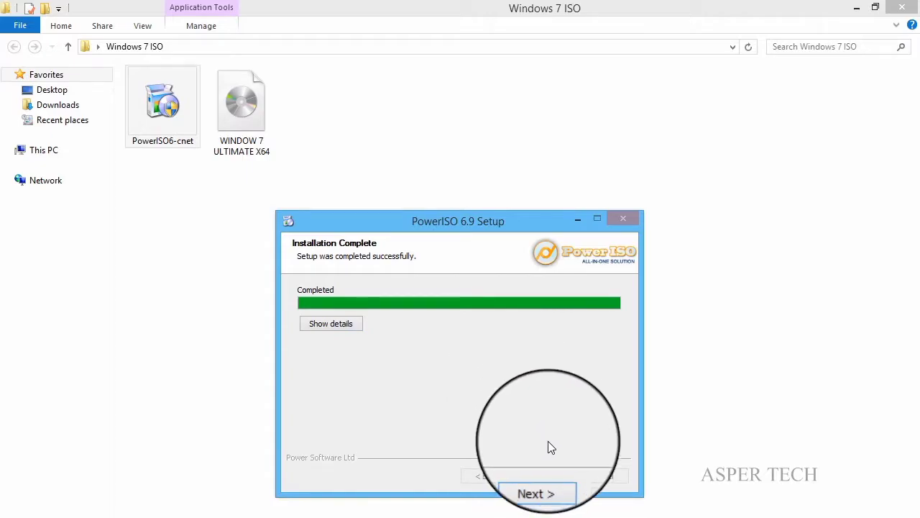
click(552, 475)
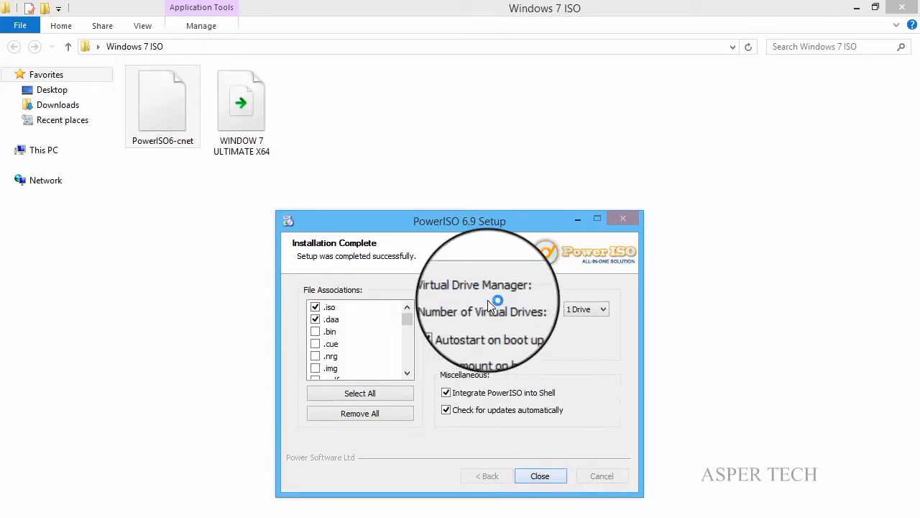
click(540, 475)
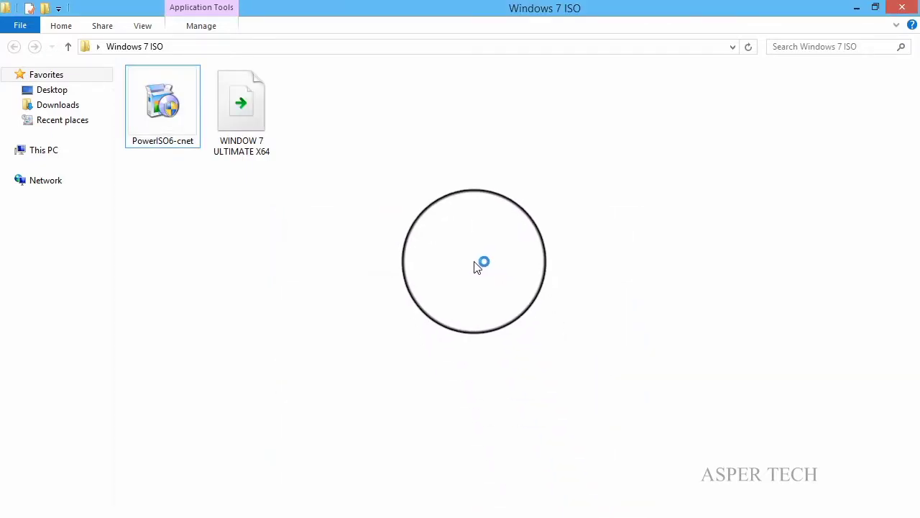
Step: Close the Windows 7 ISO folder and the poweriso.com browser window
right_click(472, 261)
click(507, 318)
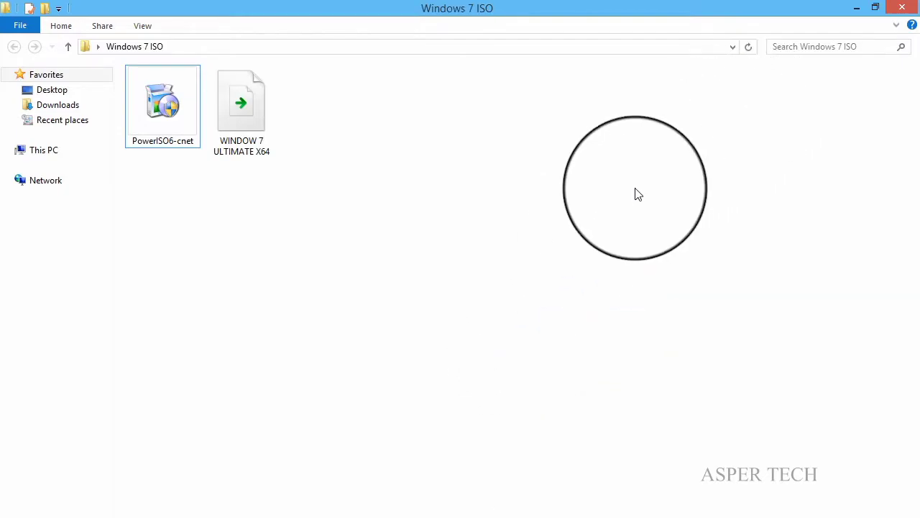
click(900, 10)
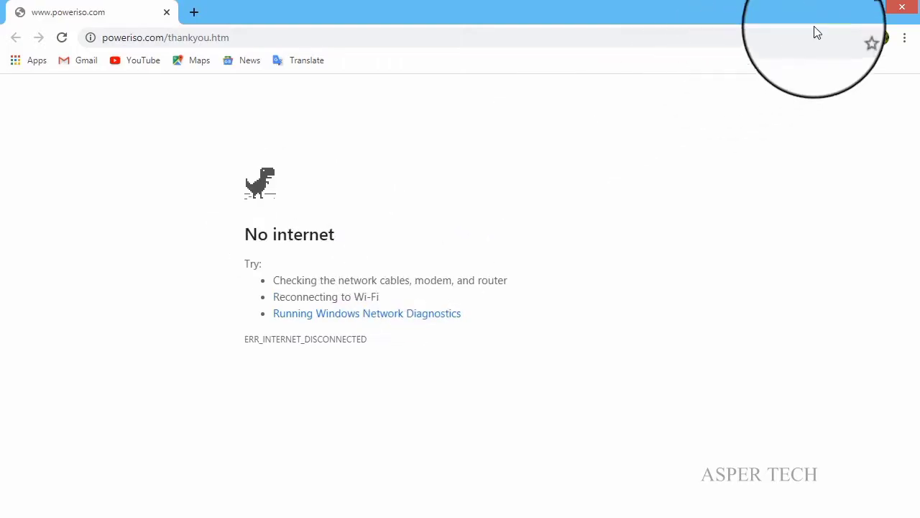
click(899, 9)
right_click(496, 113)
click(528, 154)
right_click(527, 154)
click(555, 194)
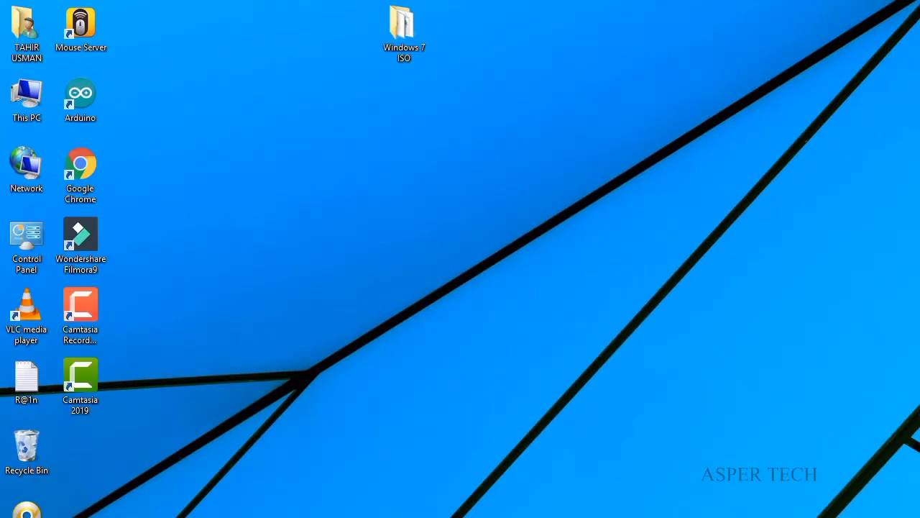
right_click(515, 237)
click(550, 307)
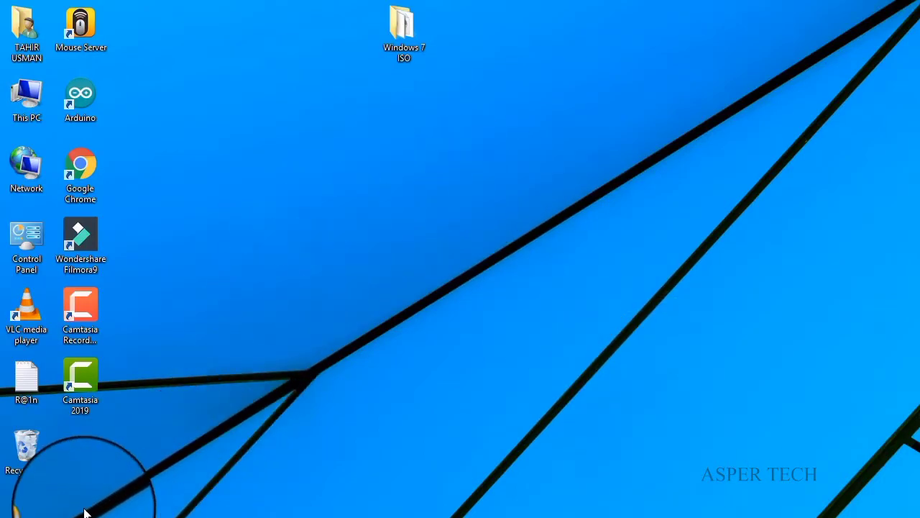
right_click(211, 381)
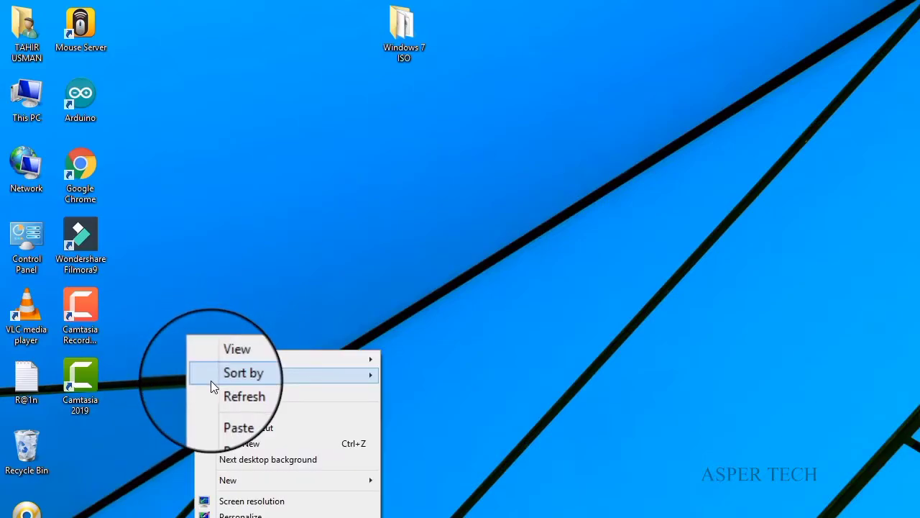
click(214, 391)
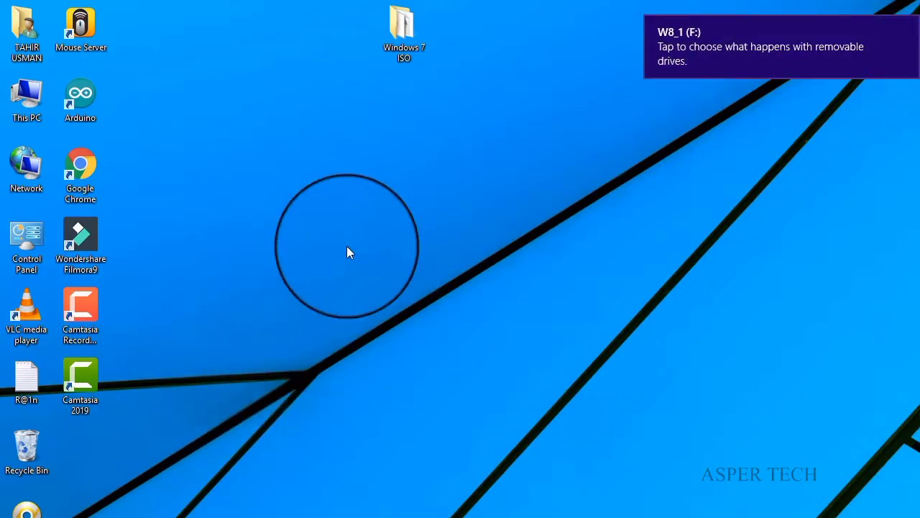
Step: Open This PC from the desktop to show the connected drives
right_click(36, 117)
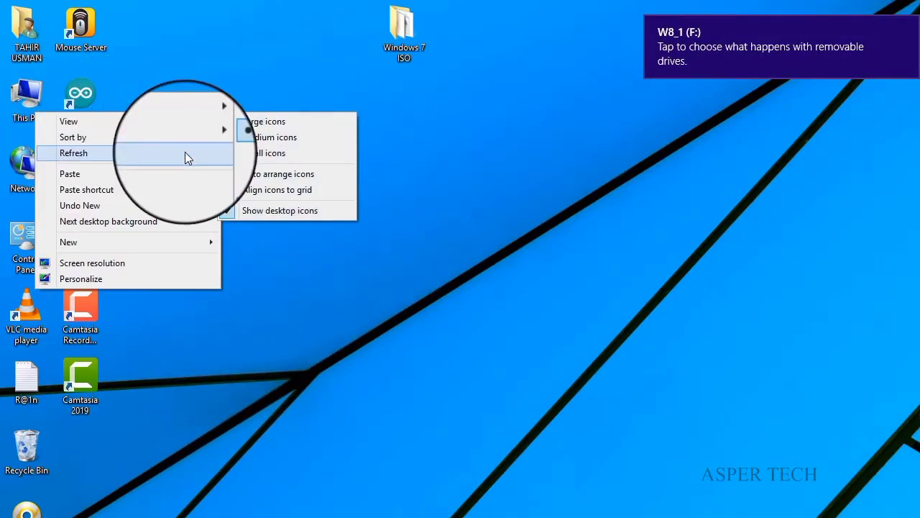
right_click(37, 95)
click(38, 95)
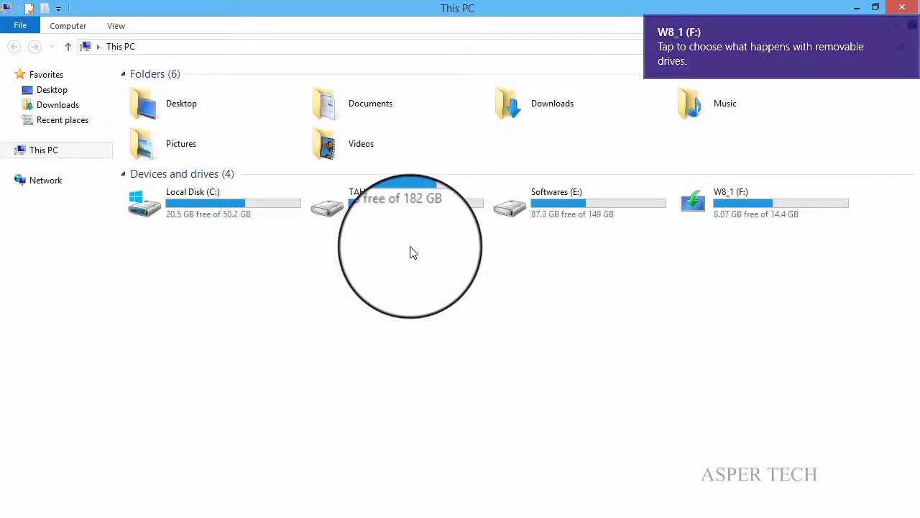
Step: Quick-format the removable drive W8_1 (F:) as NTFS with a 4096-byte allocation unit size and close the format dialog
click(719, 210)
right_click(756, 196)
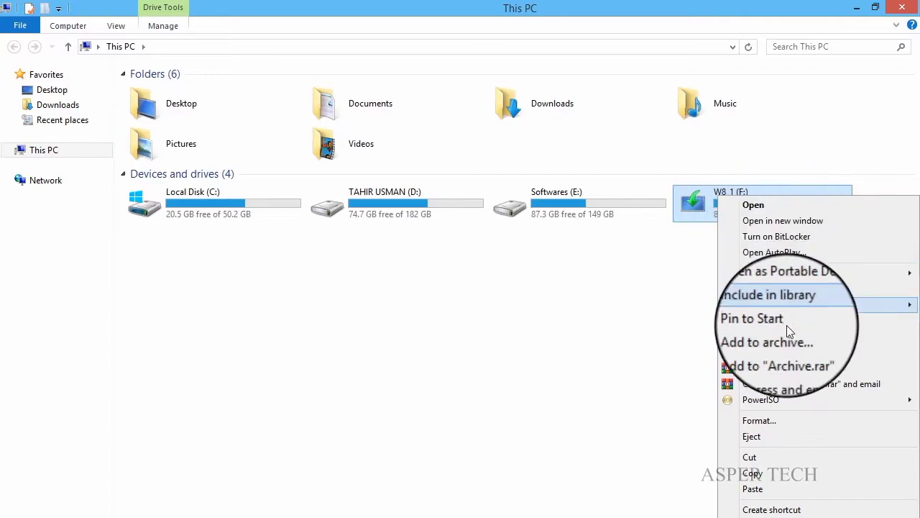
click(786, 414)
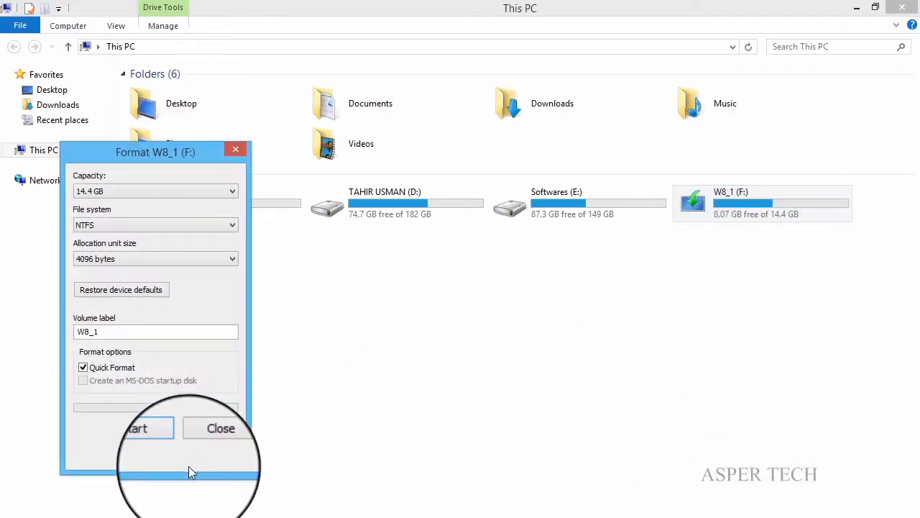
click(154, 437)
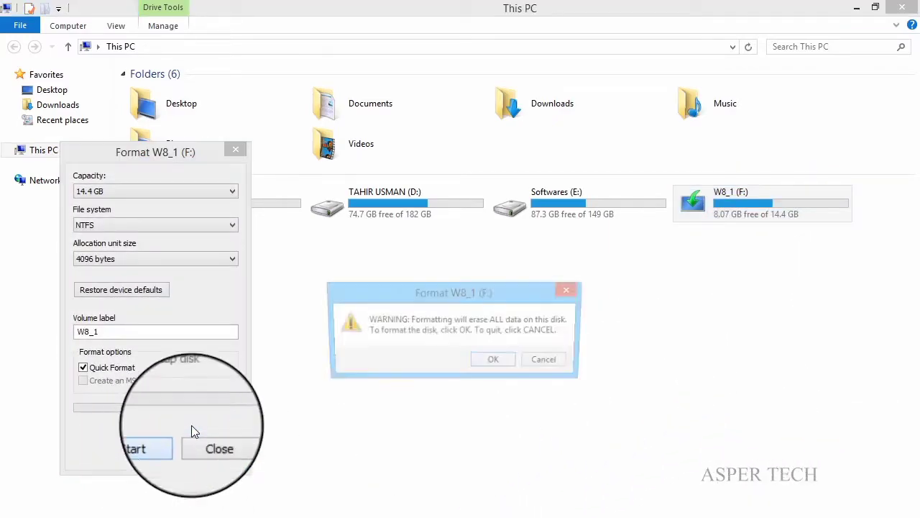
click(493, 359)
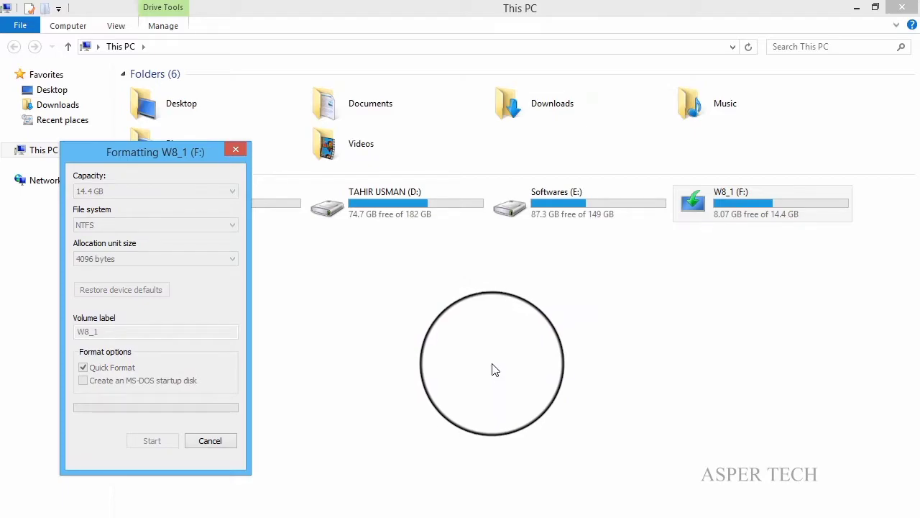
right_click(484, 353)
click(507, 422)
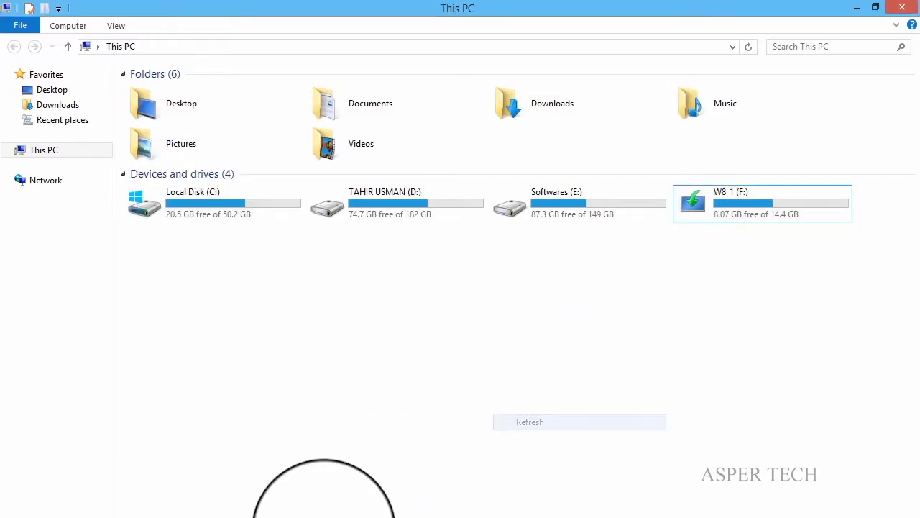
click(248, 517)
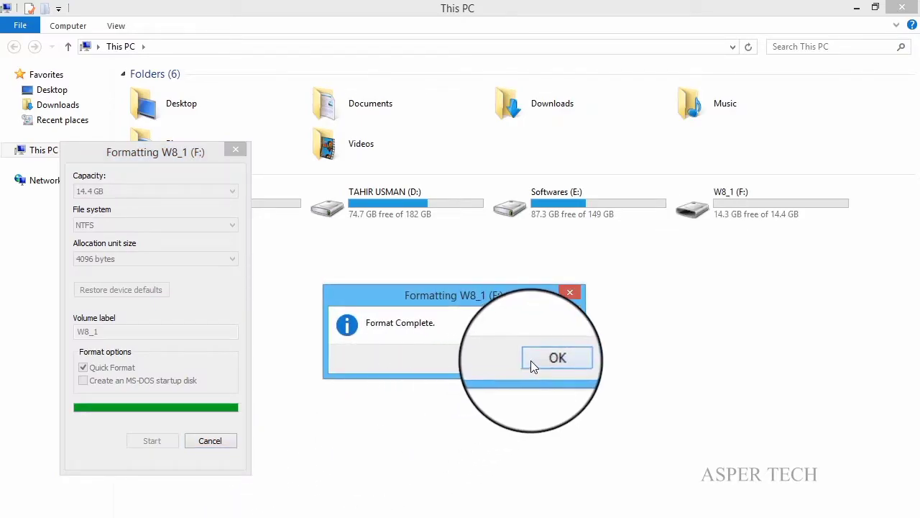
click(545, 357)
click(214, 442)
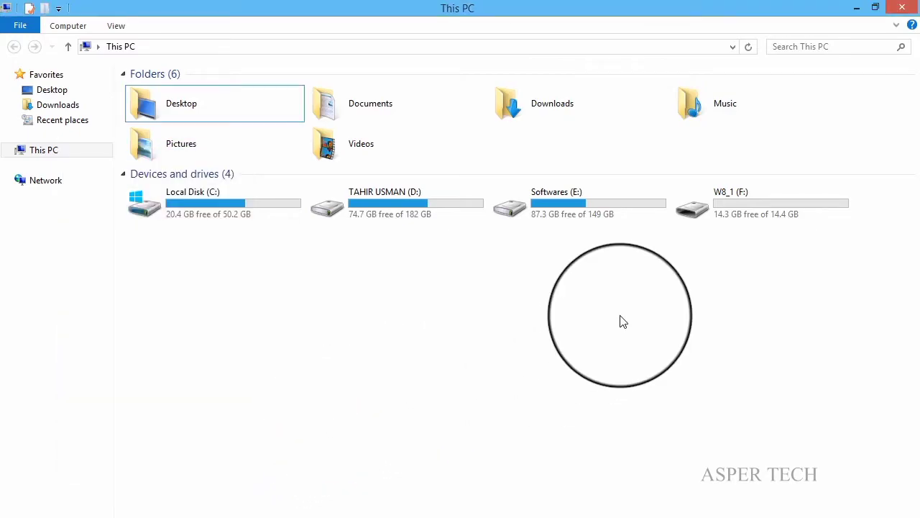
Step: Open the formatted drive W8_1 (F:) to check its contents, and close the file window
double_click(737, 208)
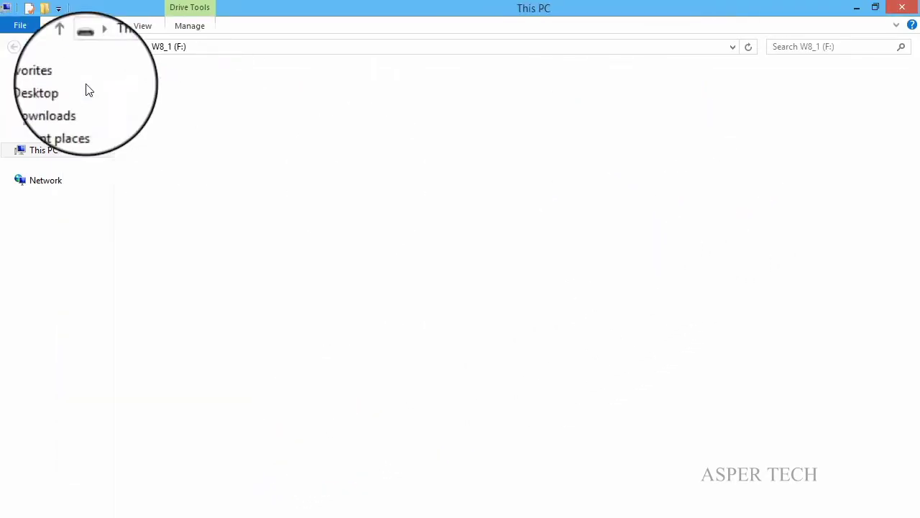
click(13, 47)
click(650, 306)
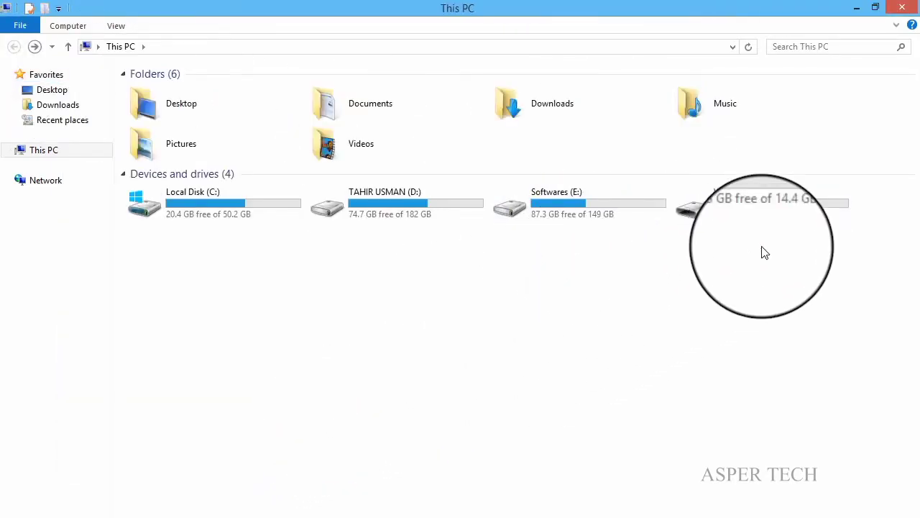
click(903, 7)
right_click(307, 191)
click(367, 248)
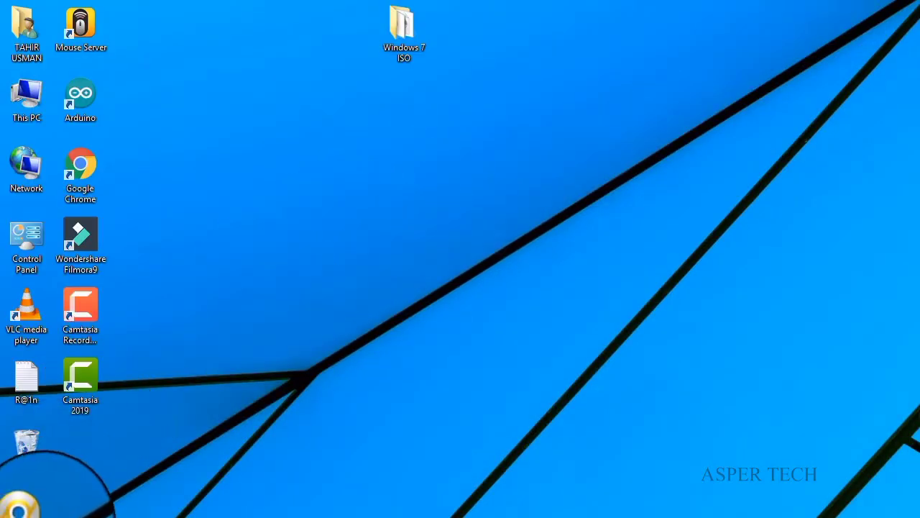
Step: Run PowerISO as administrator without registering it, and make its window smaller and reposition it on the desktop
right_click(33, 503)
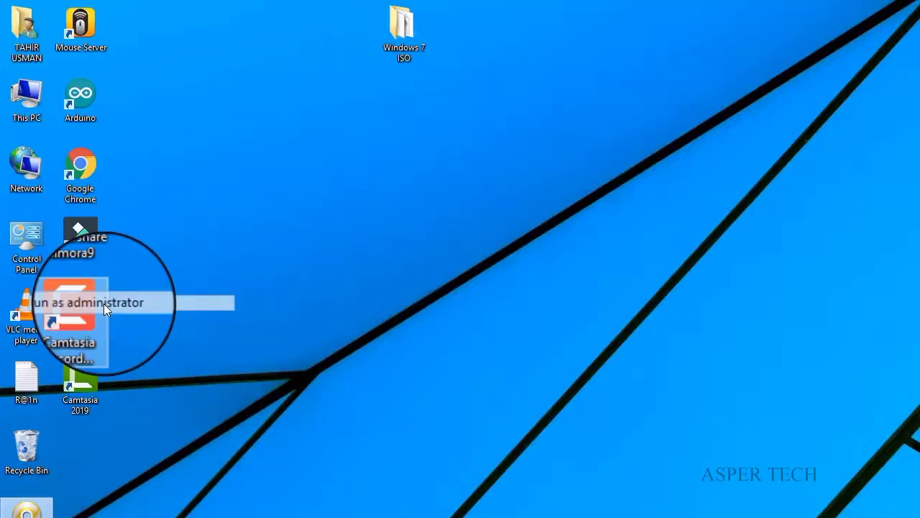
click(104, 304)
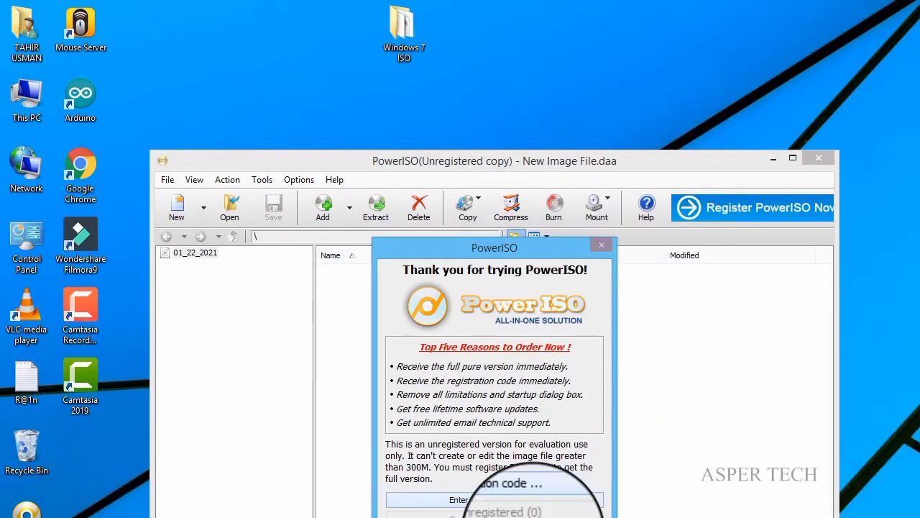
click(601, 245)
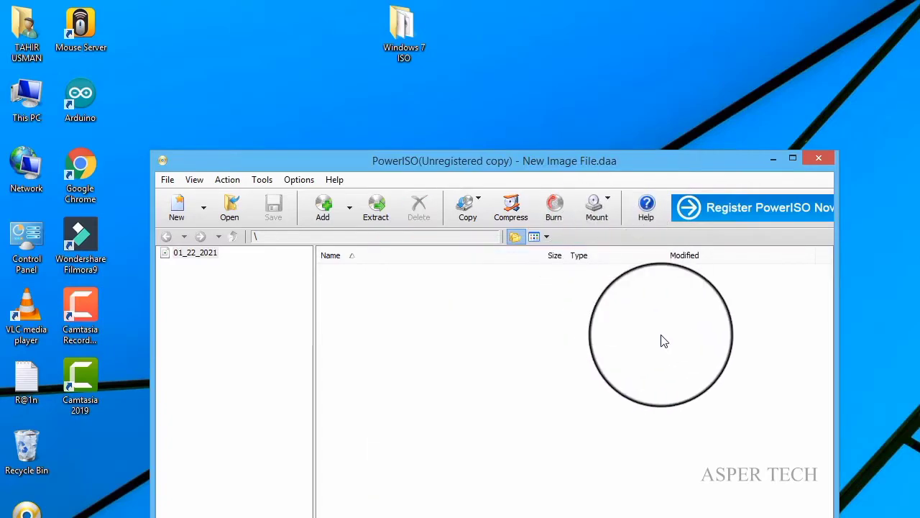
drag(836, 515, 628, 350)
drag(590, 160, 712, 114)
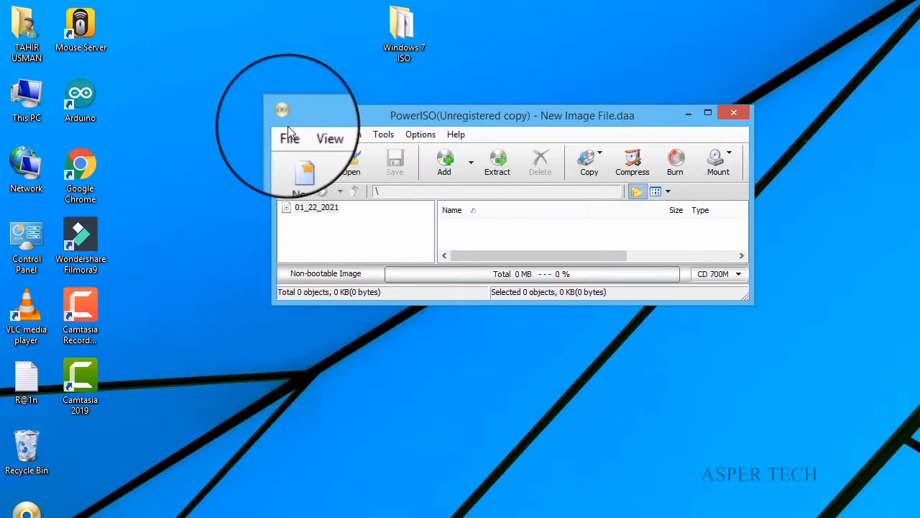
Step: Start creating a bootable USB drive and load the WINDOW 7 ULTIMATE X64 image from the desktop folder Windows 7 ISO as its source
click(382, 135)
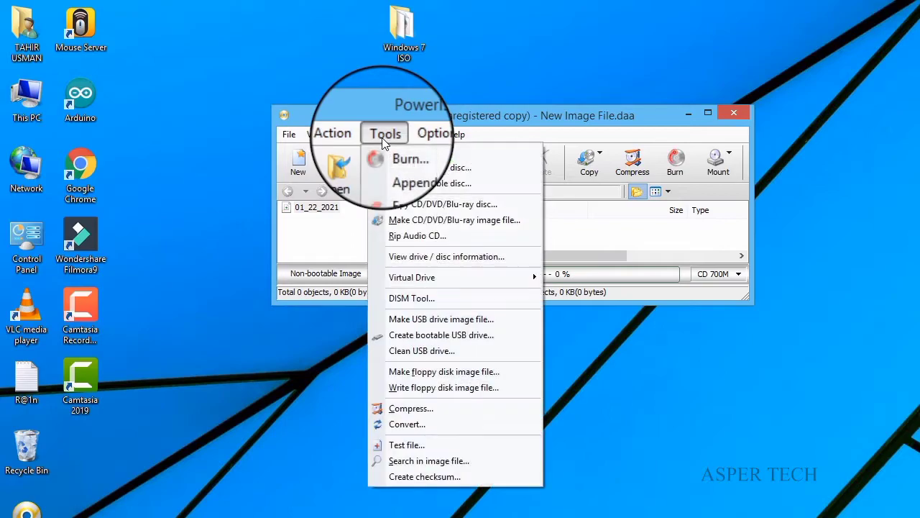
click(486, 337)
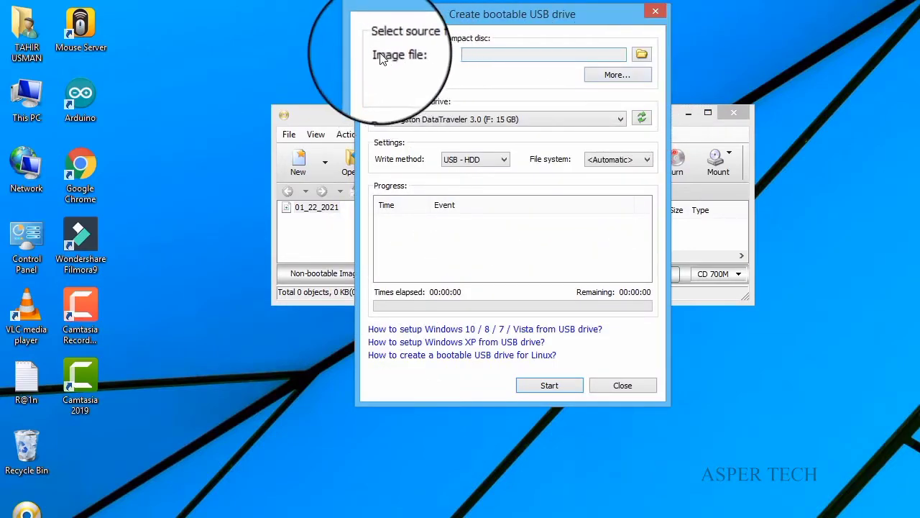
click(642, 54)
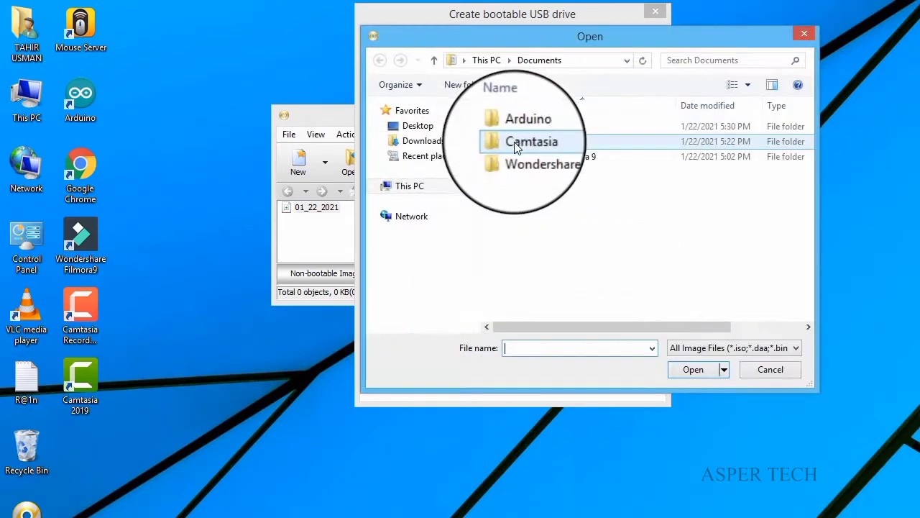
click(416, 133)
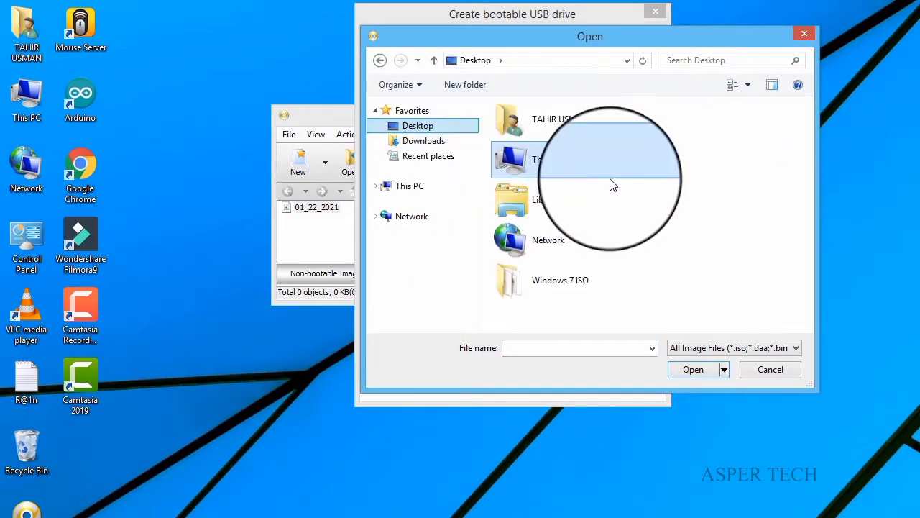
double_click(585, 284)
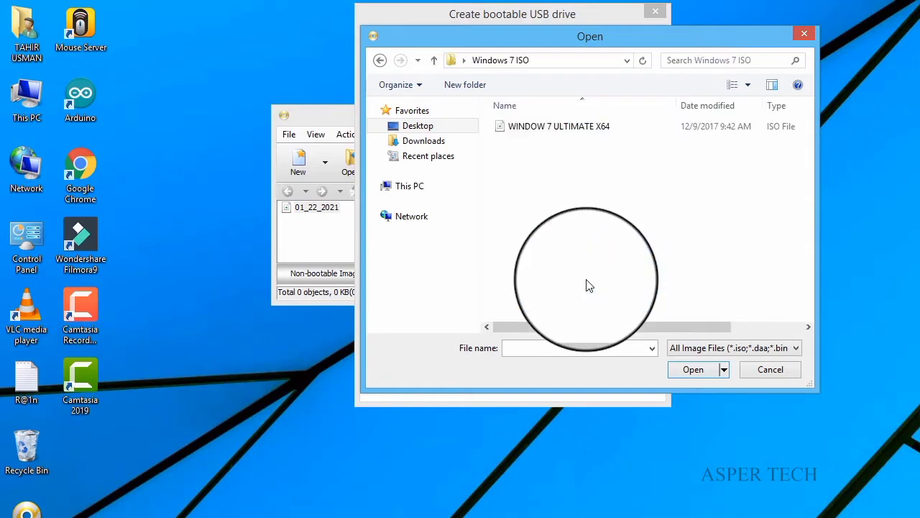
click(587, 130)
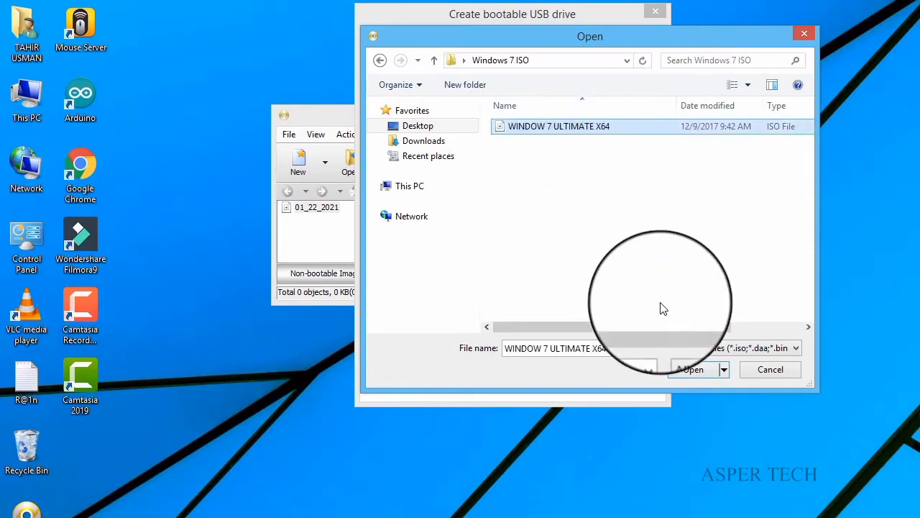
click(690, 370)
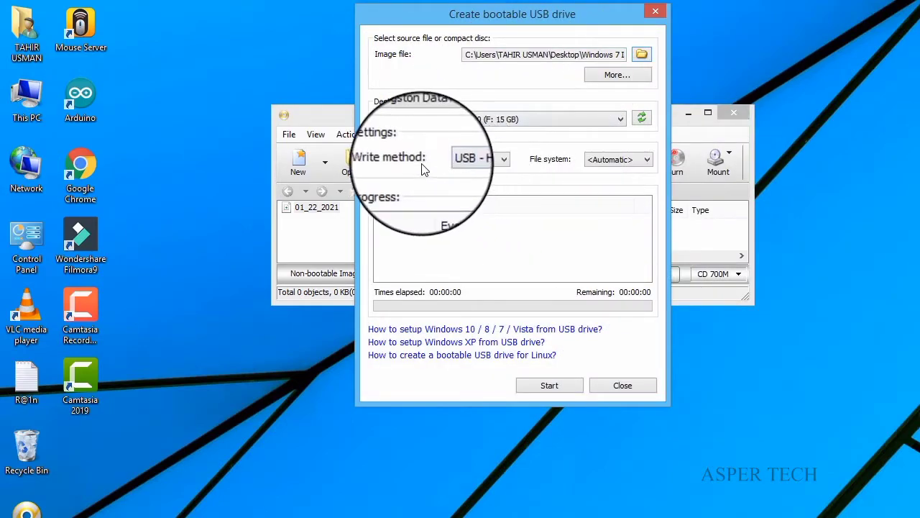
Step: Choose USB-HDD as the write method and keep the file system on <Automatic> for the bootable drive
click(502, 164)
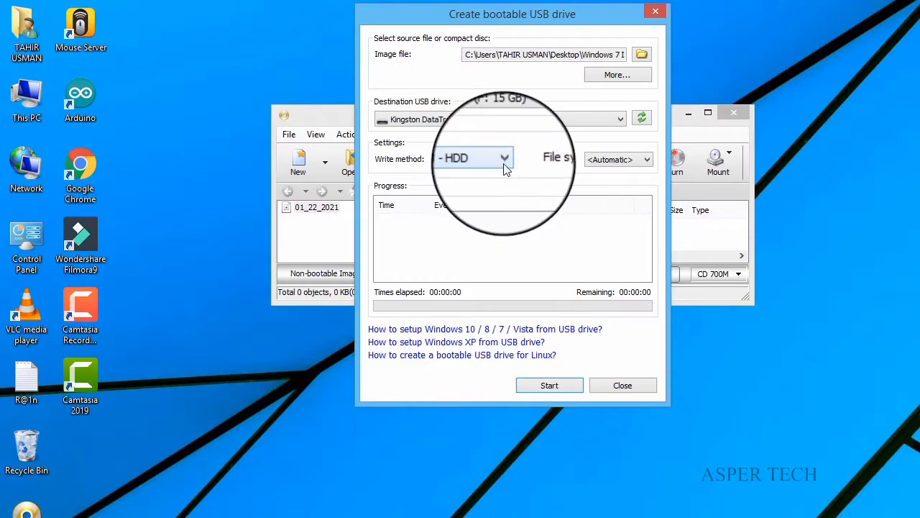
click(489, 173)
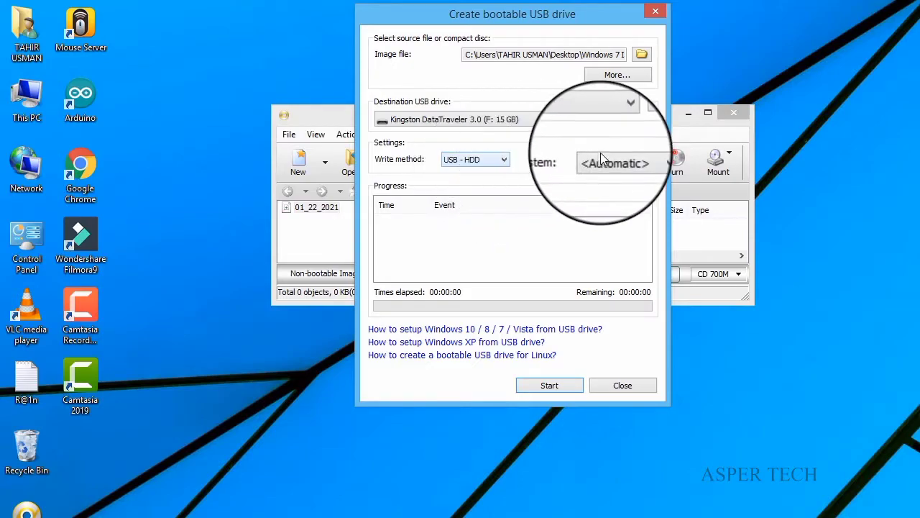
click(623, 161)
click(623, 163)
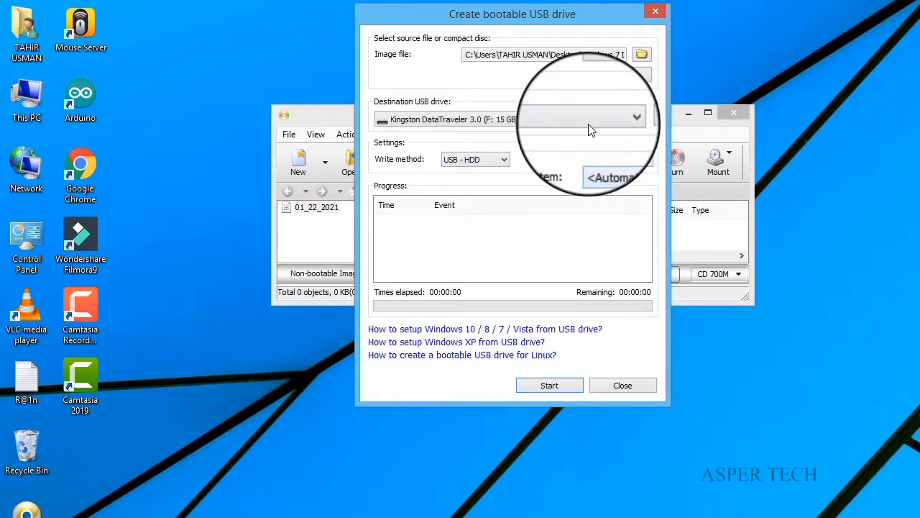
Step: Pick Kingston DataTraveler 3.0 (F: 15 GB) as the destination drive and check its drive letter in This PC
click(589, 124)
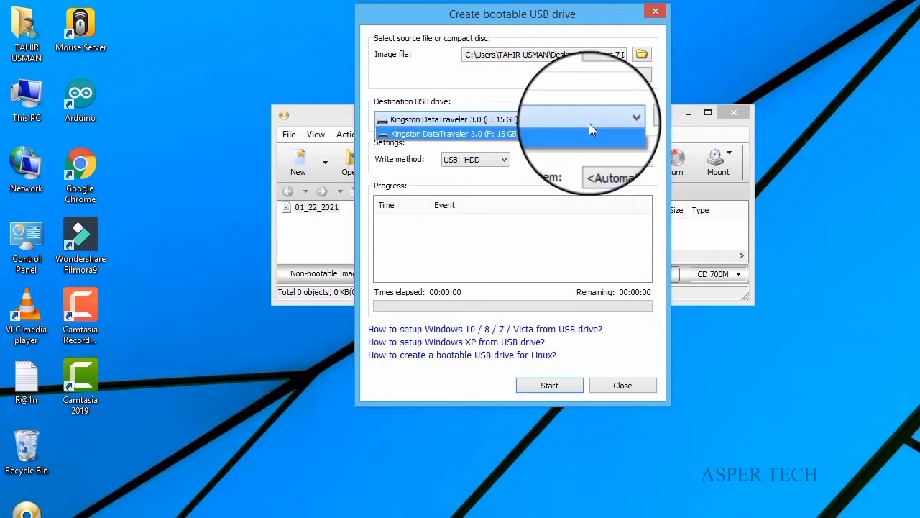
click(537, 135)
double_click(28, 104)
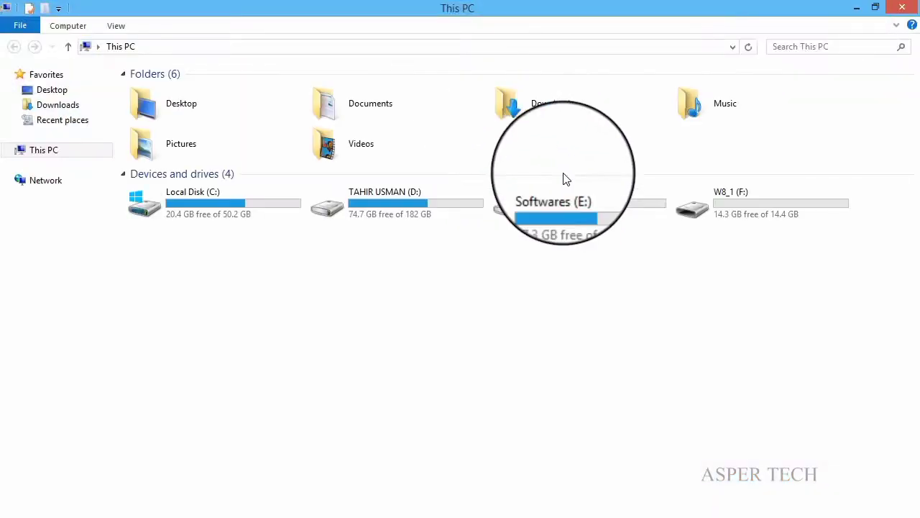
click(690, 208)
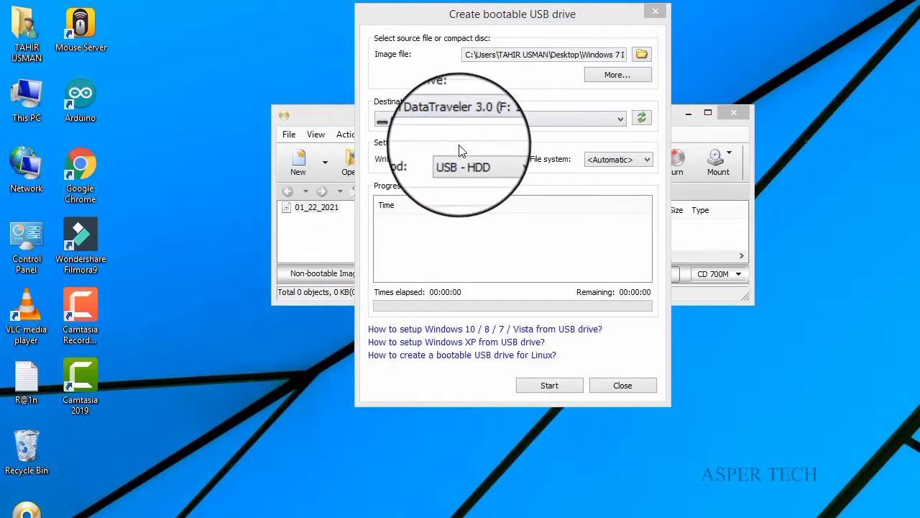
Step: Reselect Kingston DataTraveler 3.0 (F: 15 GB) as the destination and start writing the image, accepting that all data on the drive is overwritten
click(553, 119)
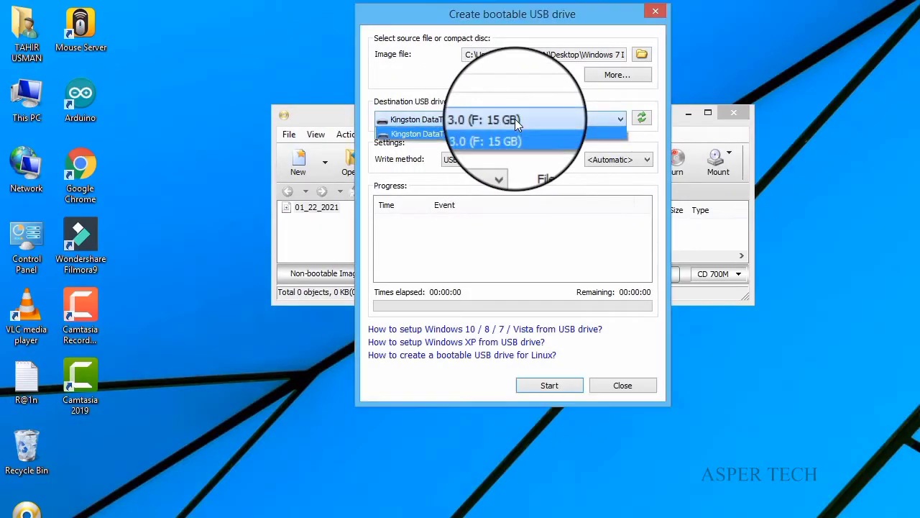
click(561, 136)
click(553, 386)
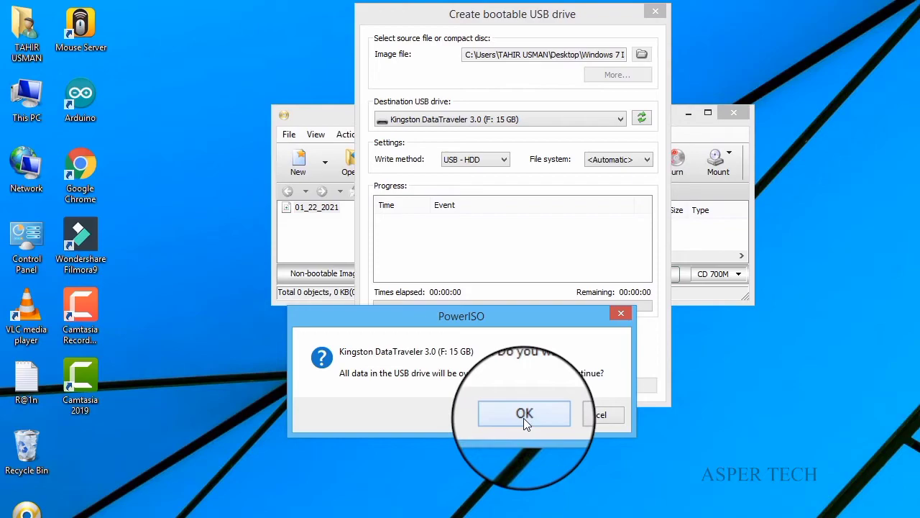
click(524, 414)
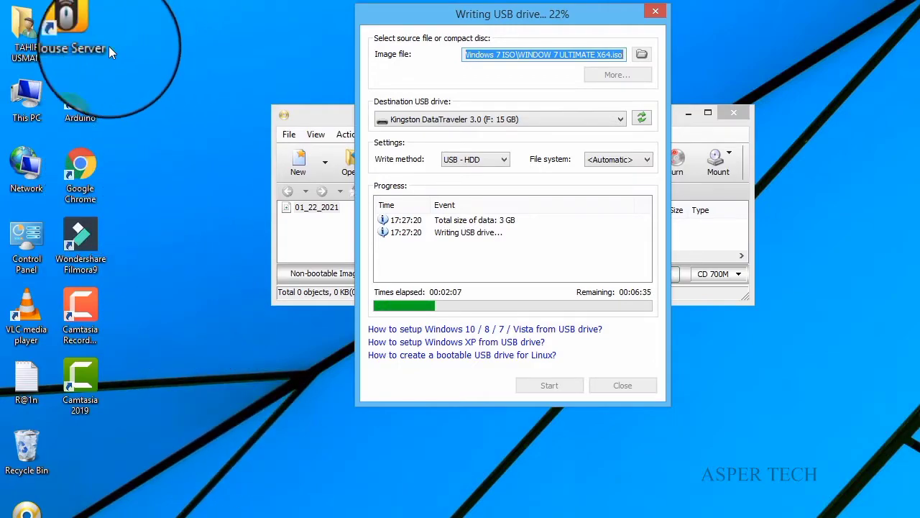
click(84, 48)
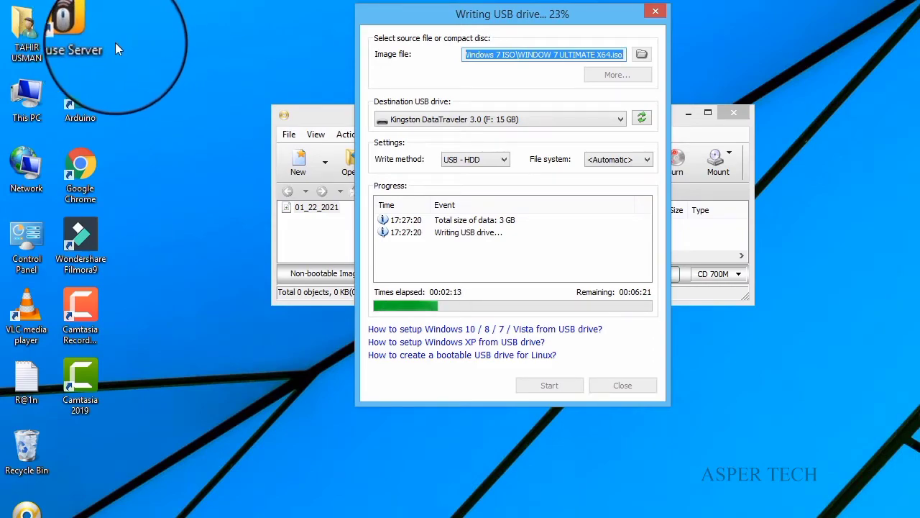
right_click(180, 65)
click(202, 102)
right_click(206, 101)
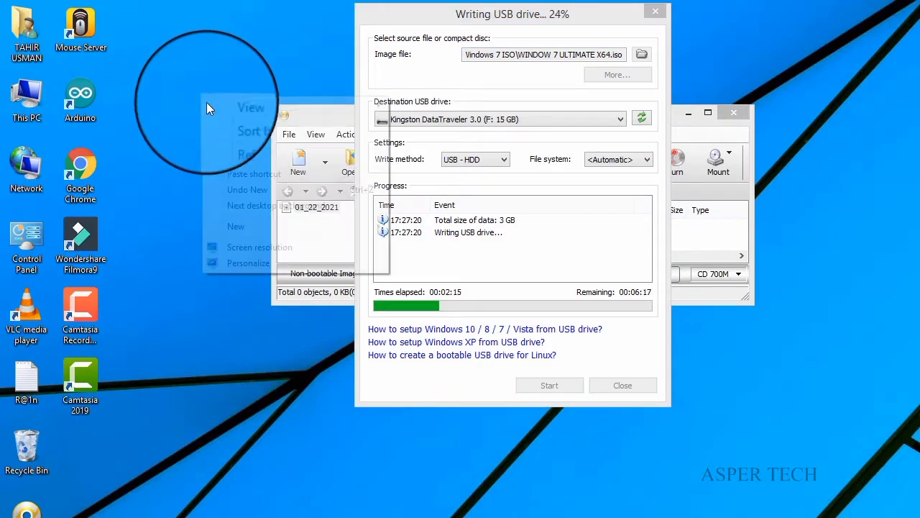
click(225, 134)
right_click(174, 30)
click(188, 81)
right_click(187, 73)
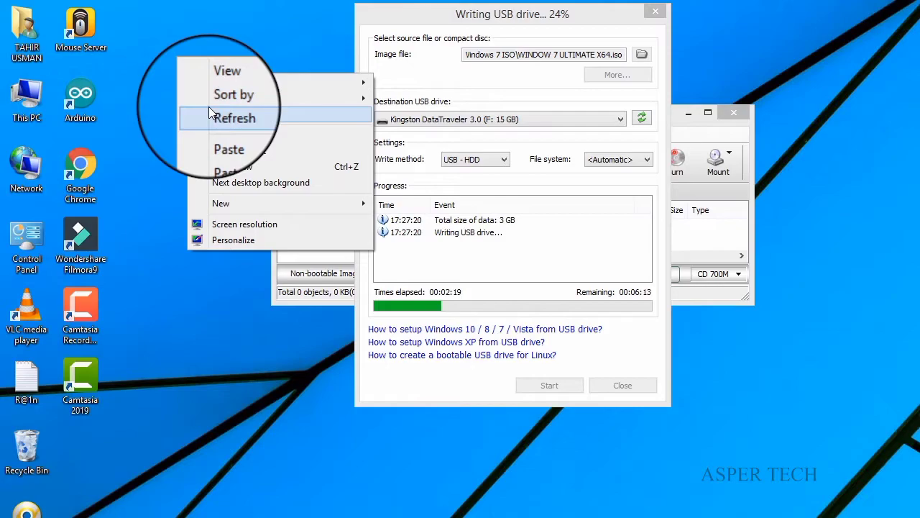
click(209, 106)
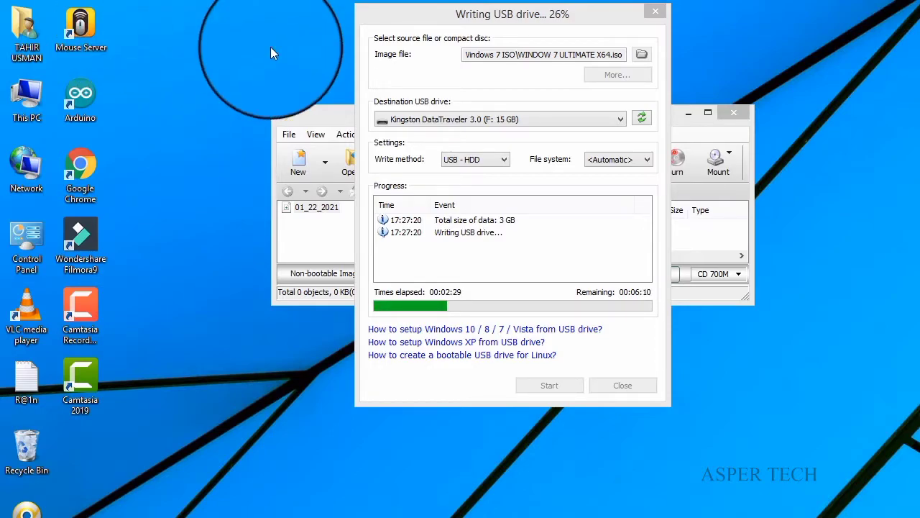
right_click(209, 32)
click(237, 90)
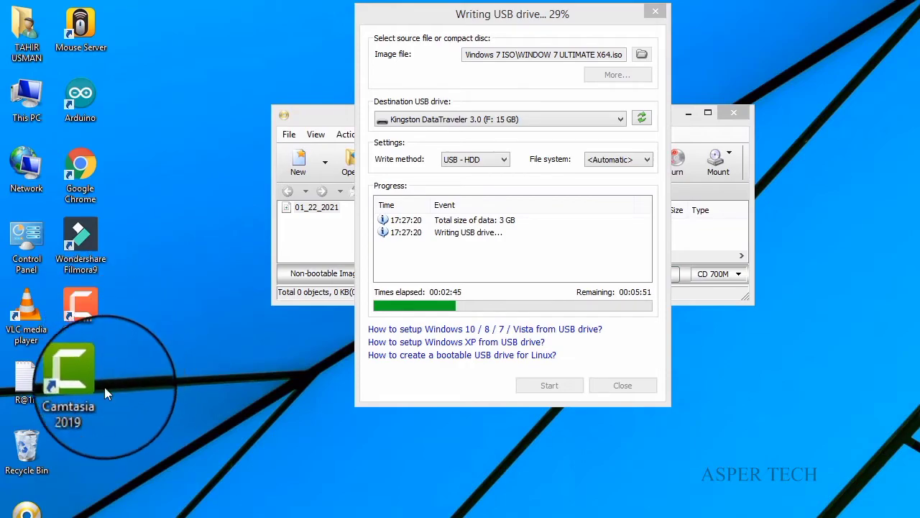
right_click(198, 378)
click(231, 424)
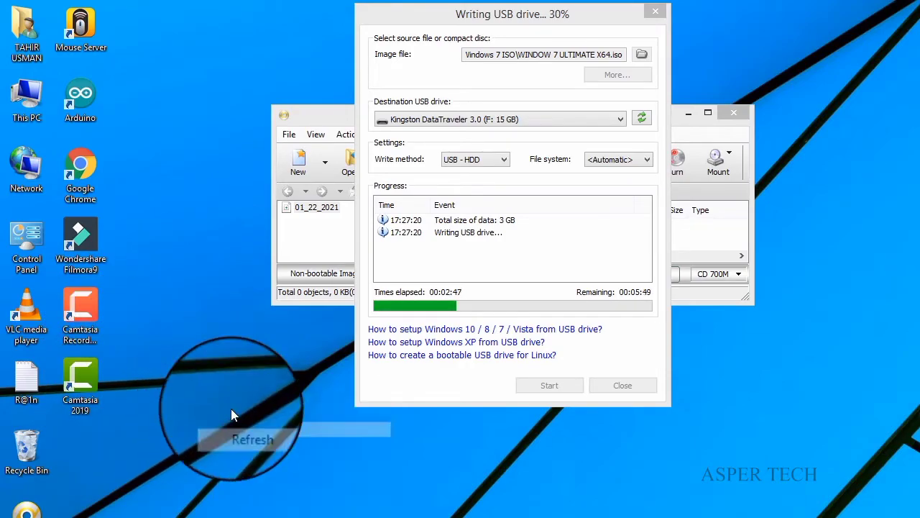
right_click(228, 413)
click(259, 442)
right_click(239, 407)
click(240, 411)
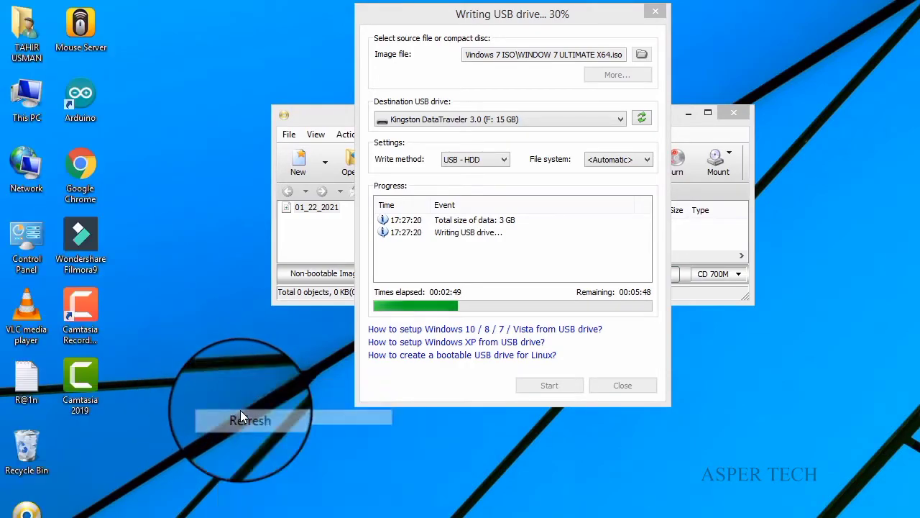
right_click(229, 394)
click(256, 440)
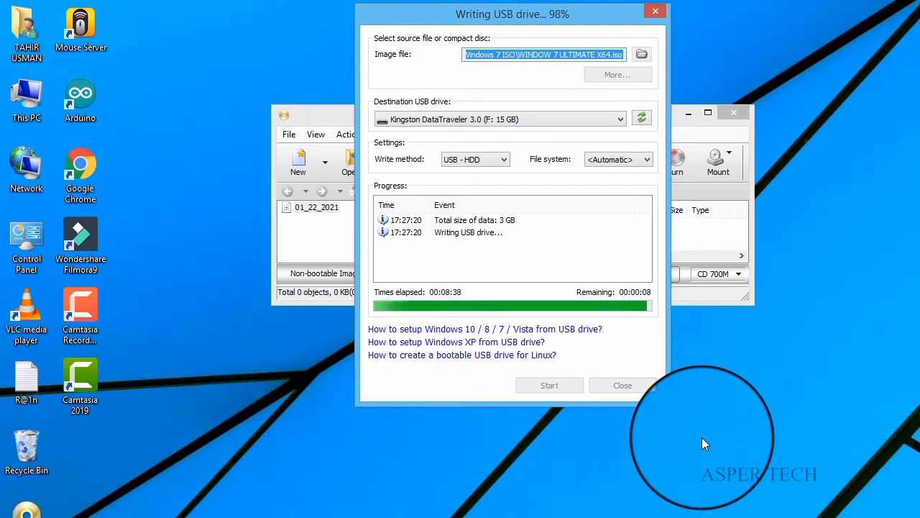
click(704, 439)
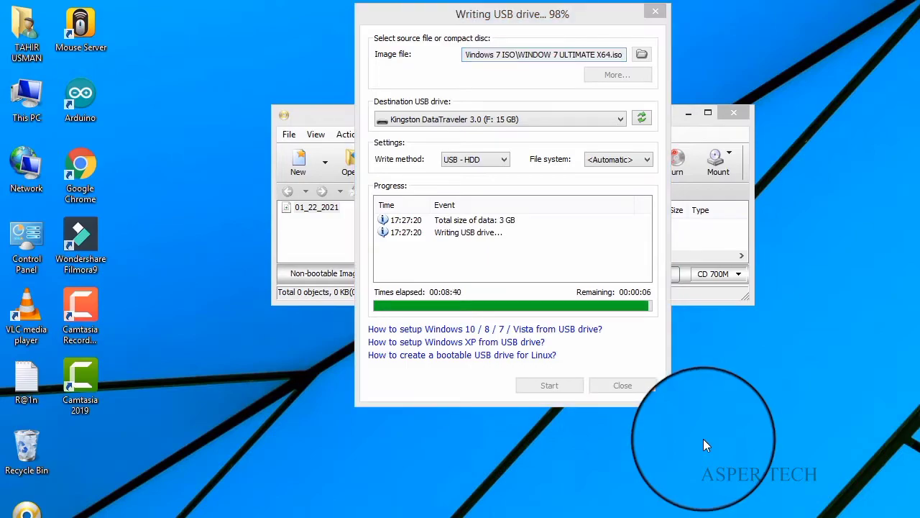
right_click(703, 439)
click(725, 471)
right_click(725, 469)
click(741, 485)
right_click(739, 481)
click(758, 515)
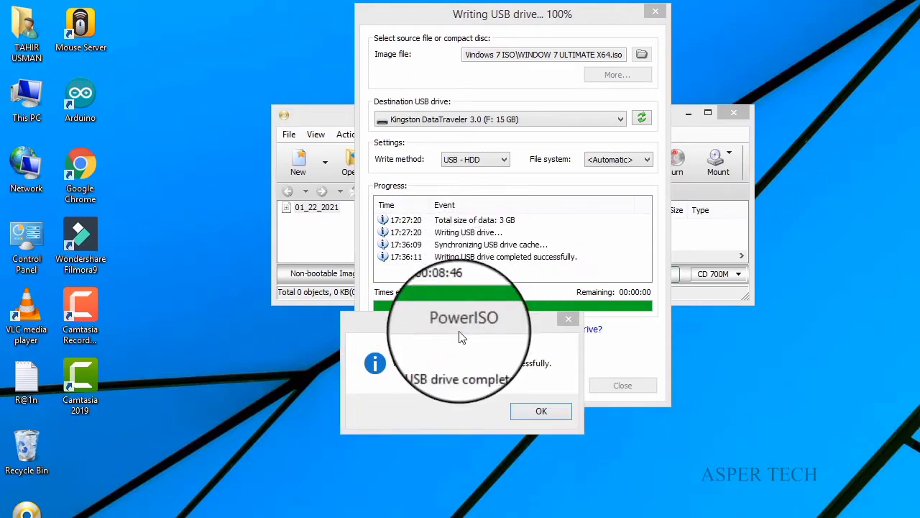
Step: Dismiss the completion message, close the bootable USB drive dialog and exit PowerISO
click(548, 411)
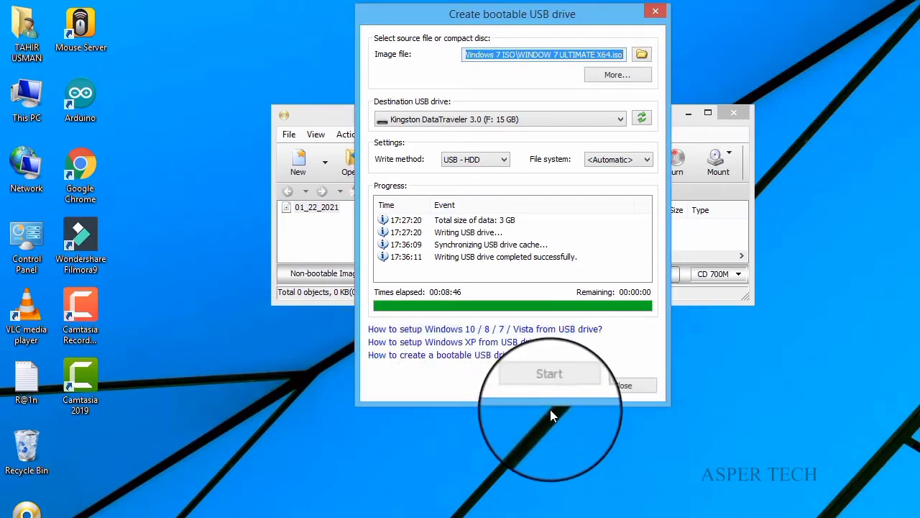
click(623, 387)
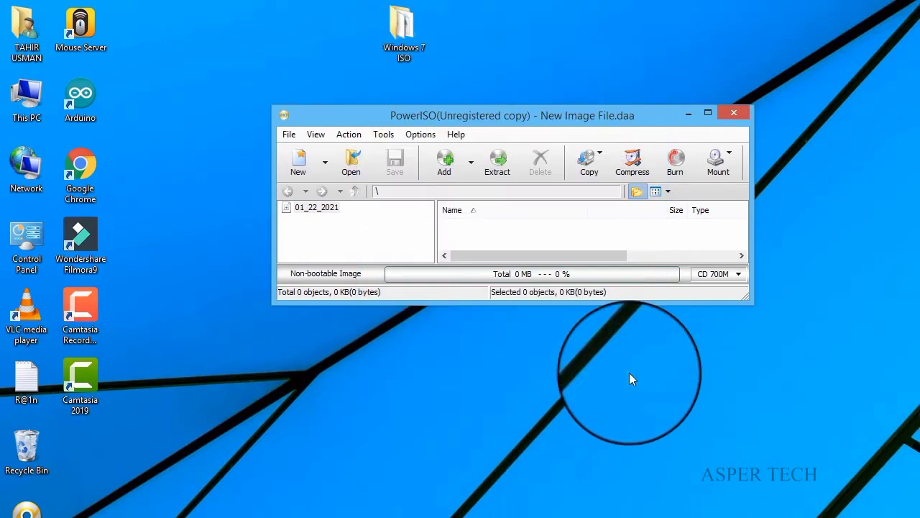
click(733, 113)
Step: Open This PC and view the written drive W_7_ULT_X64 (F:) in a new window to check its contents
double_click(29, 93)
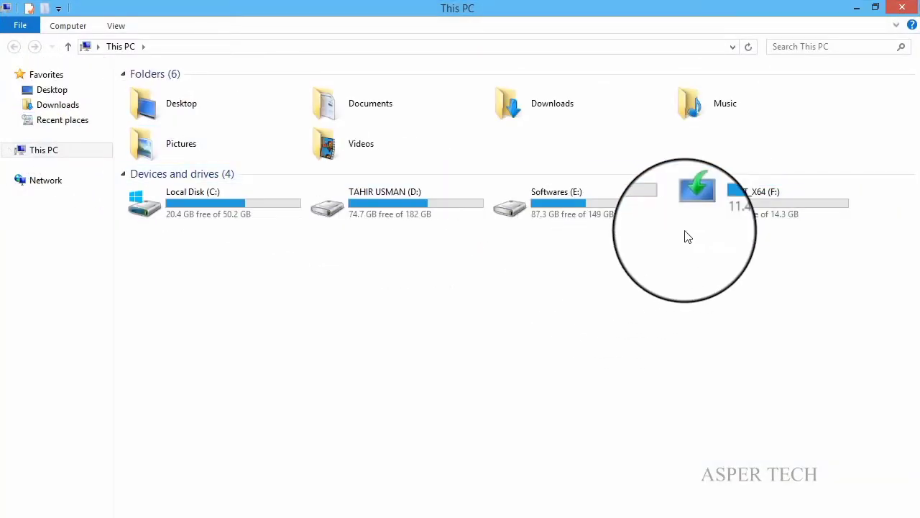
right_click(716, 209)
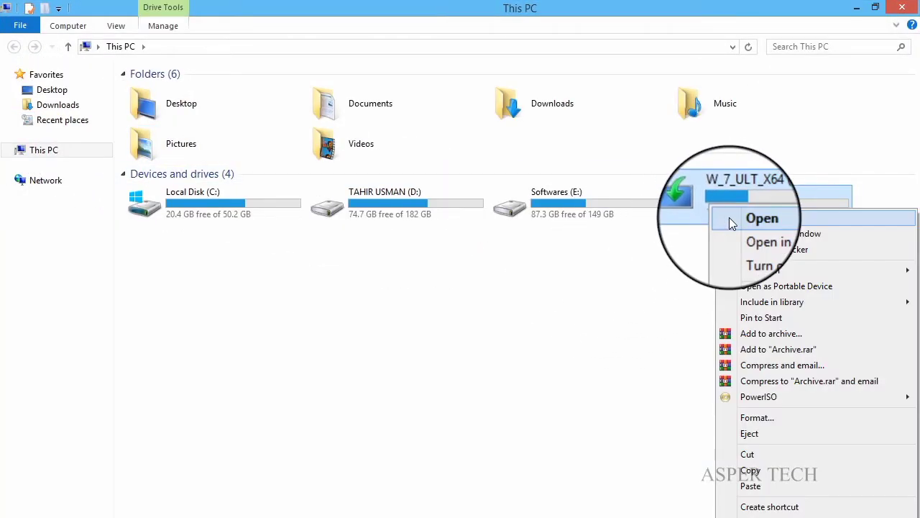
click(741, 234)
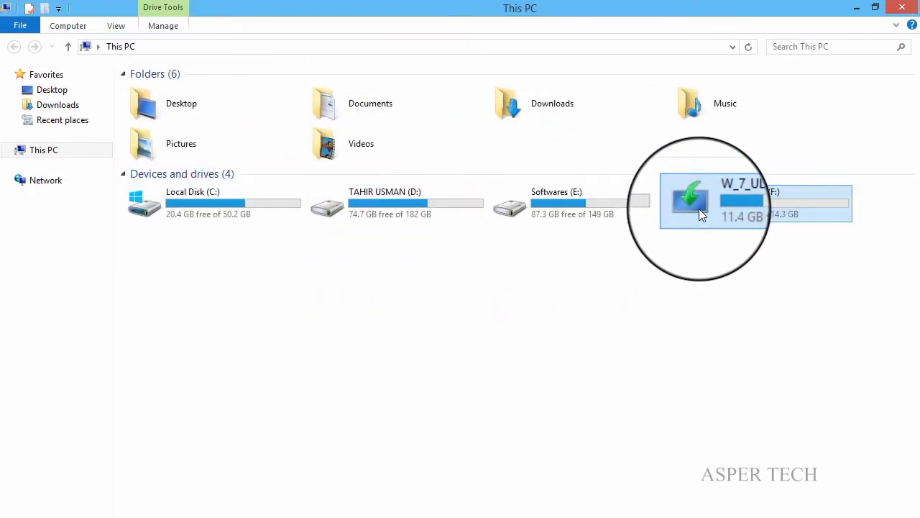
Step: Eject the bootable drive W_7_ULT_X64 (F:) and close the This PC window
right_click(699, 208)
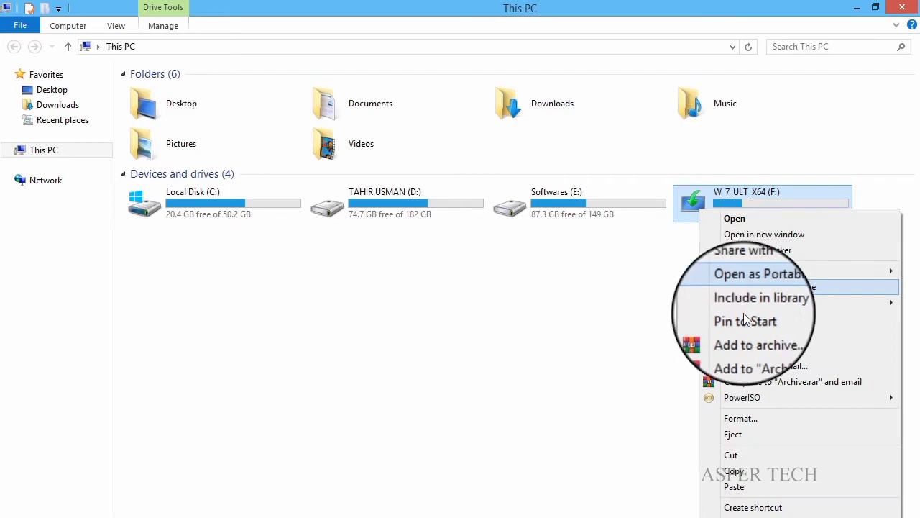
click(757, 436)
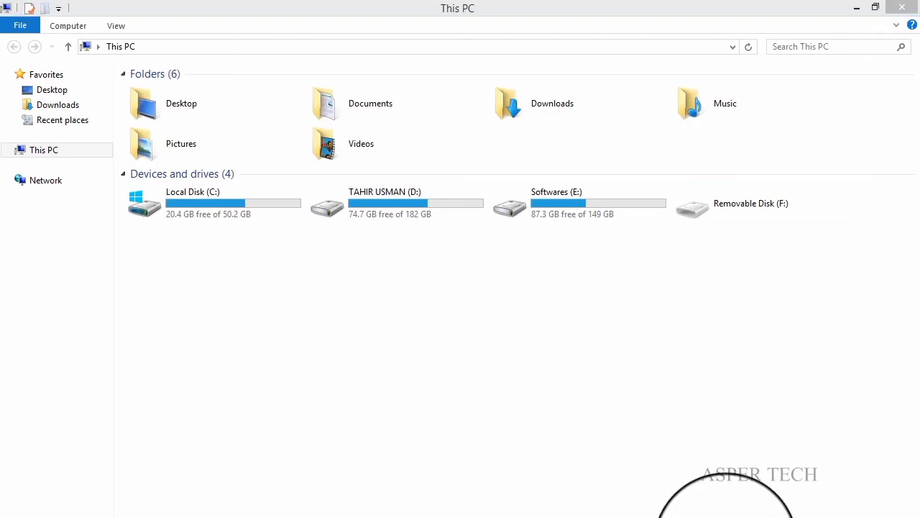
click(903, 7)
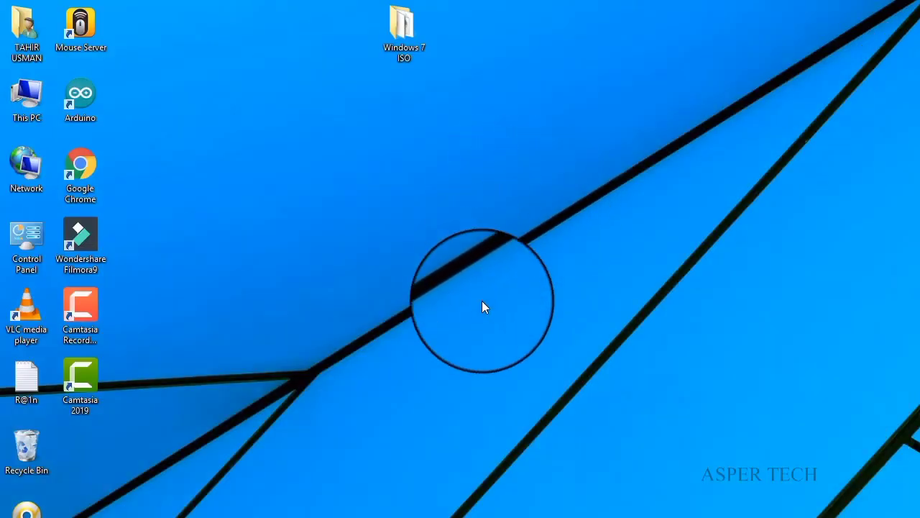